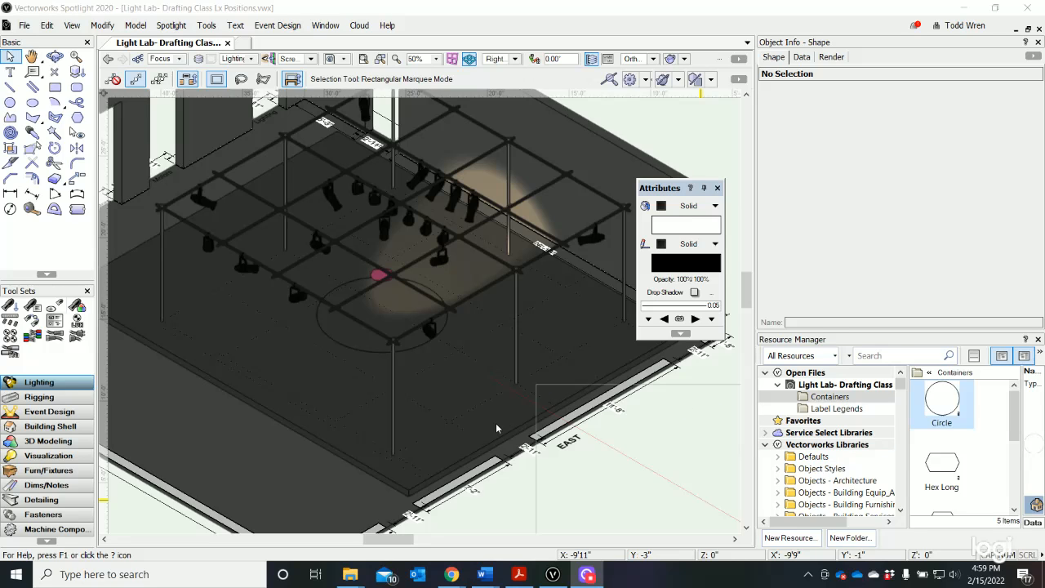
- Set the bottom shutter depth of the ETC Source4 Jr Zoom, unit 1 on the 1st Electric, to 50 and render in Fast Renderworks
left_click(297, 294)
left_click_drag(296, 294, 482, 194)
scroll(482, 193, "up", 1)
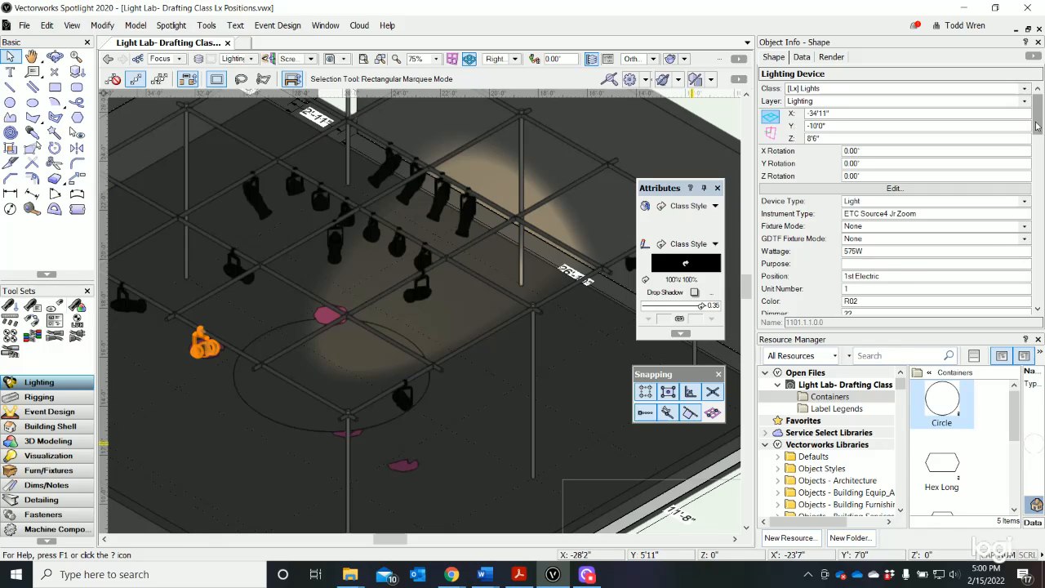
left_click_drag(1038, 123, 1038, 235)
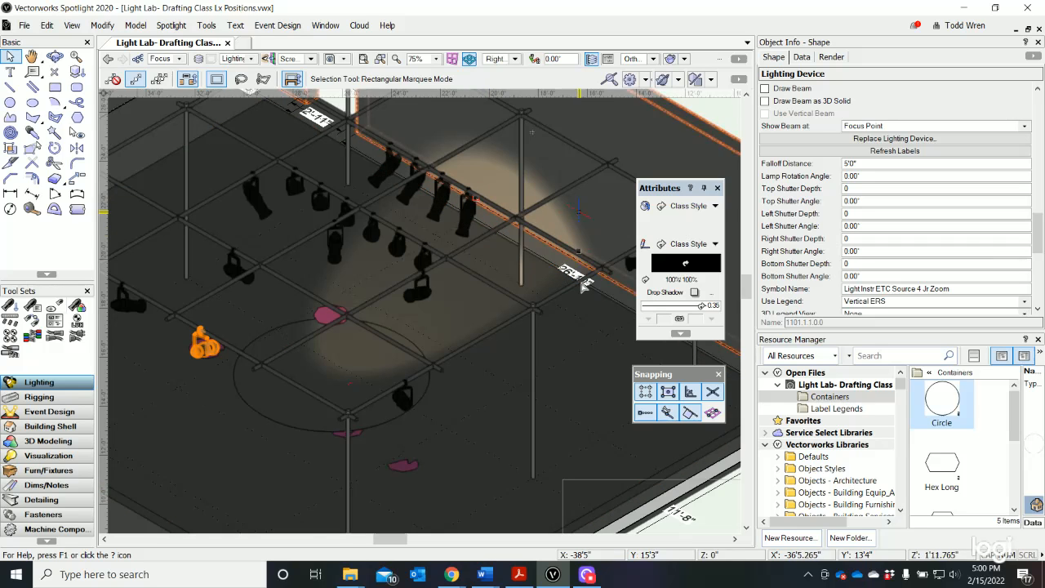
left_click(248, 351)
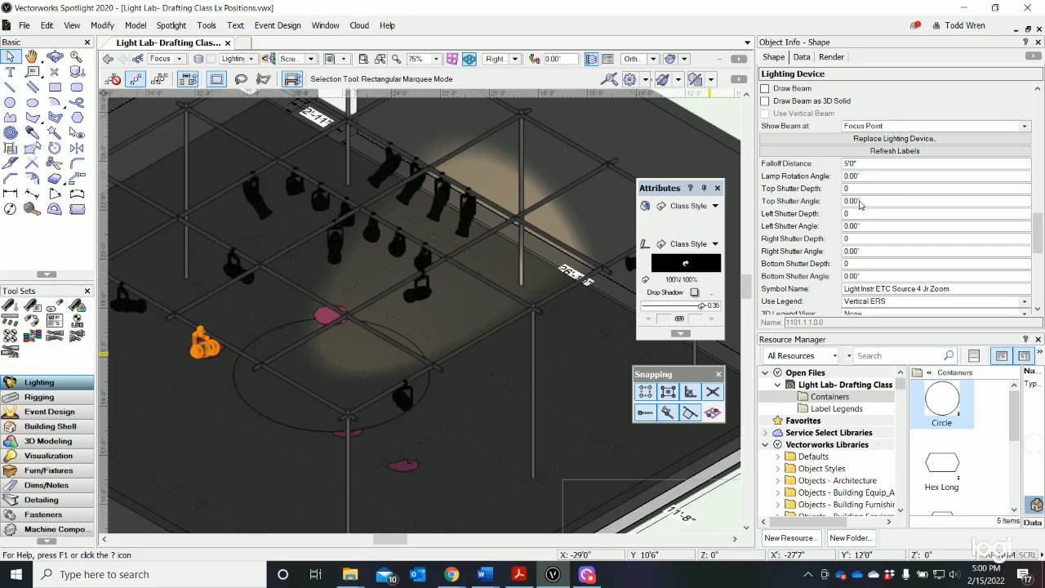
left_click(848, 264)
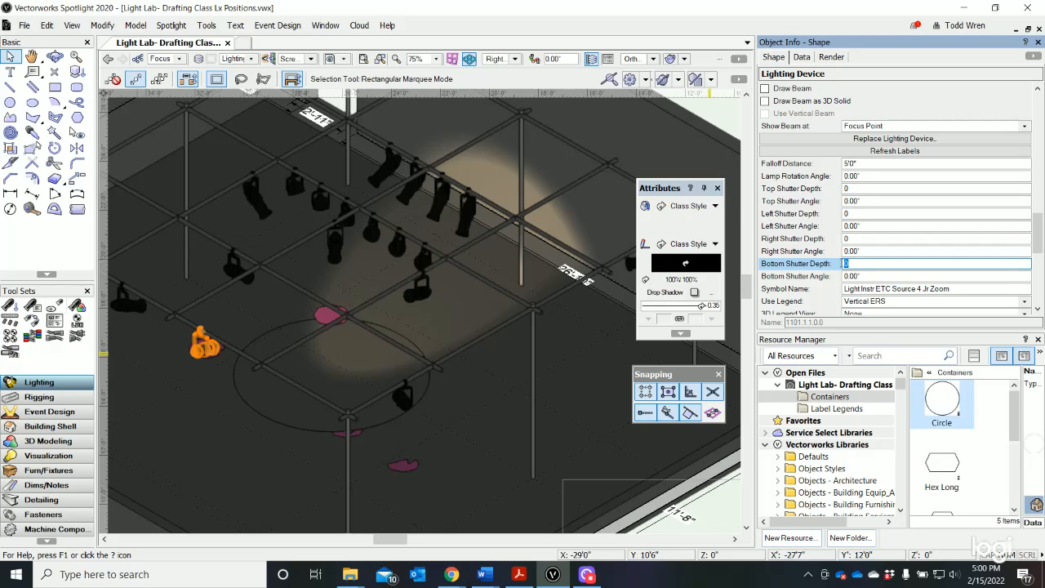
type("50")
key("Return")
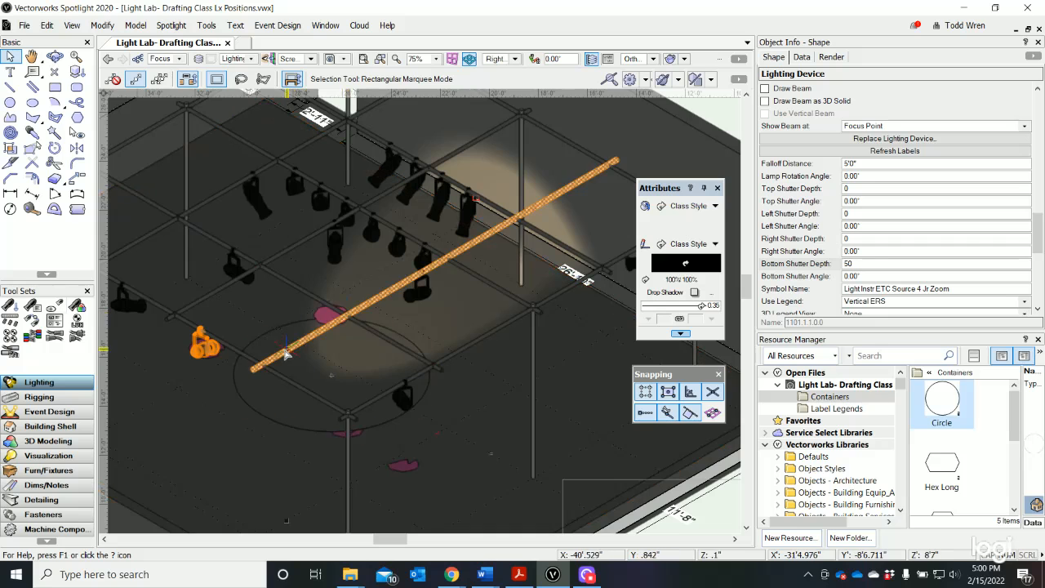
left_click(685, 60)
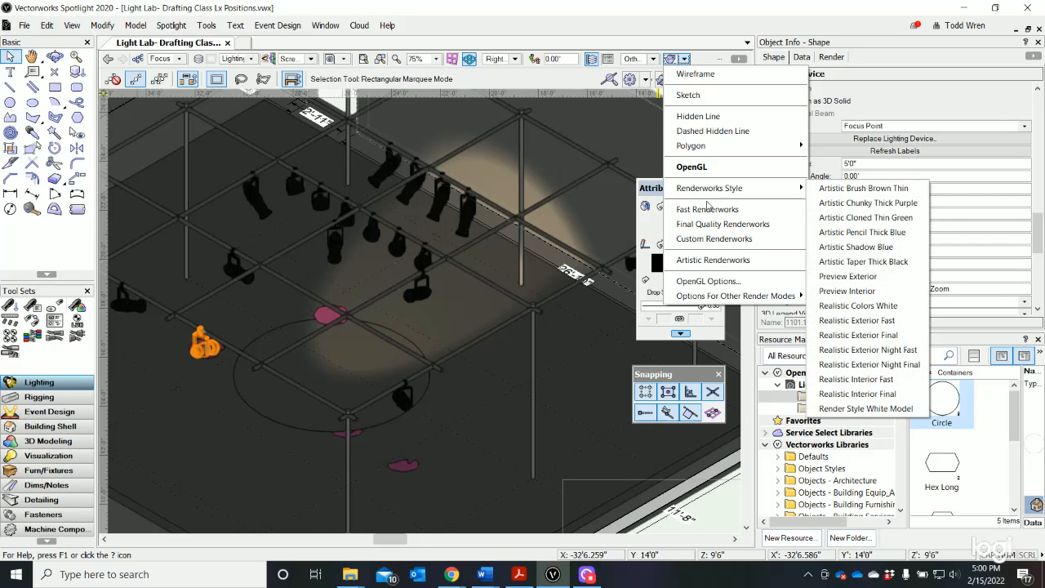
left_click(705, 212)
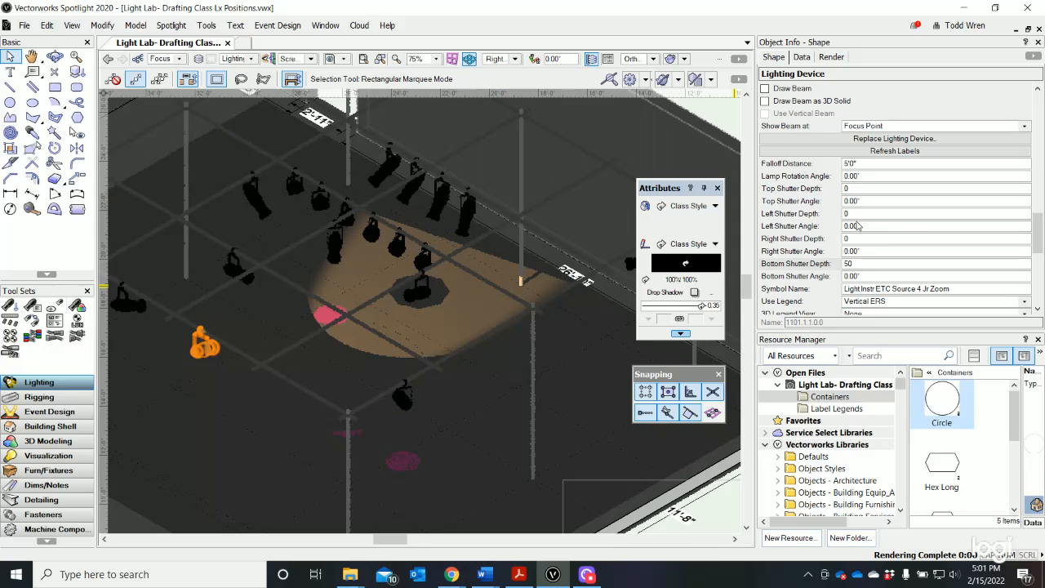
- Try a bottom shutter depth of 80 on the selected light, and settle on a depth of 40
left_click(861, 264)
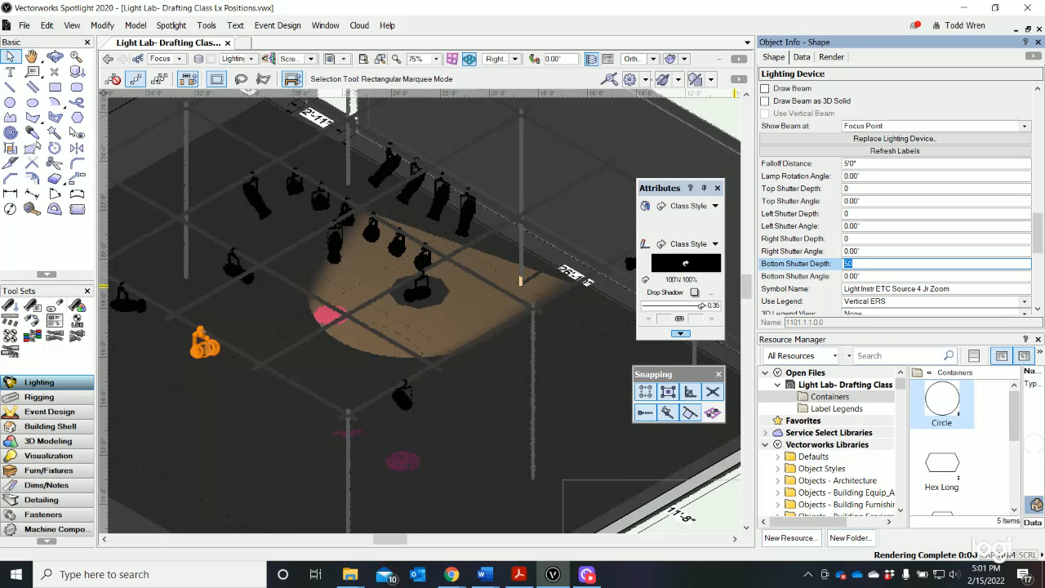
type("80")
key("Return")
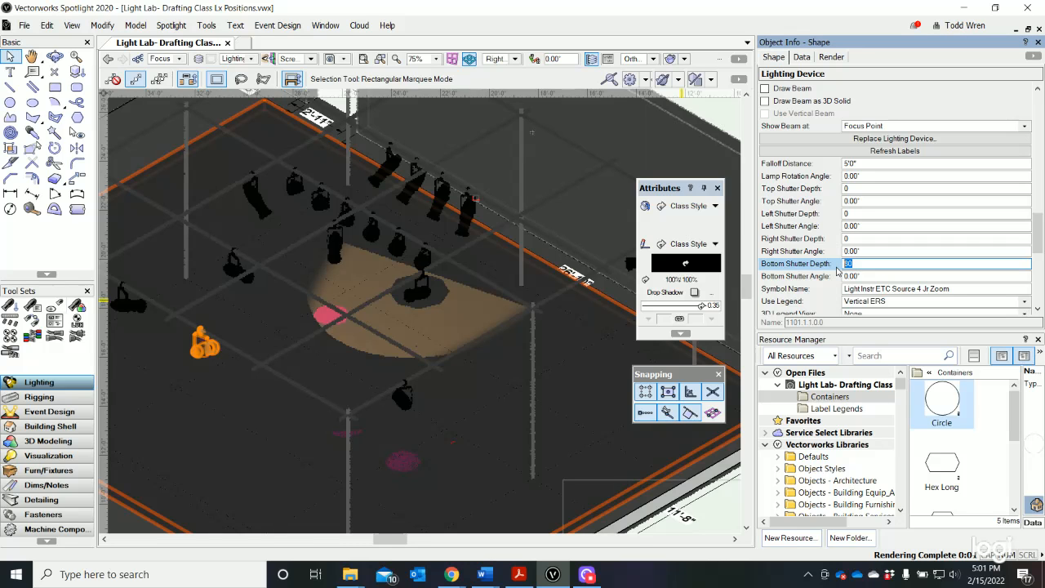
type("40")
key("Return")
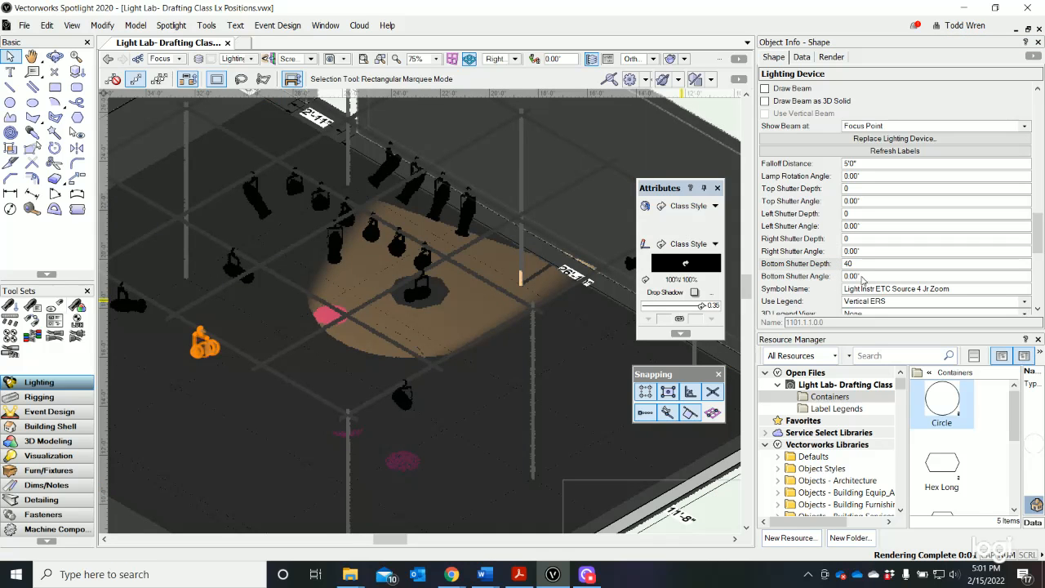
- Try a bottom shutter angle of 30° on the selected light, and reverse it to -30°
left_click(869, 279)
left_click_drag(869, 278, 842, 277)
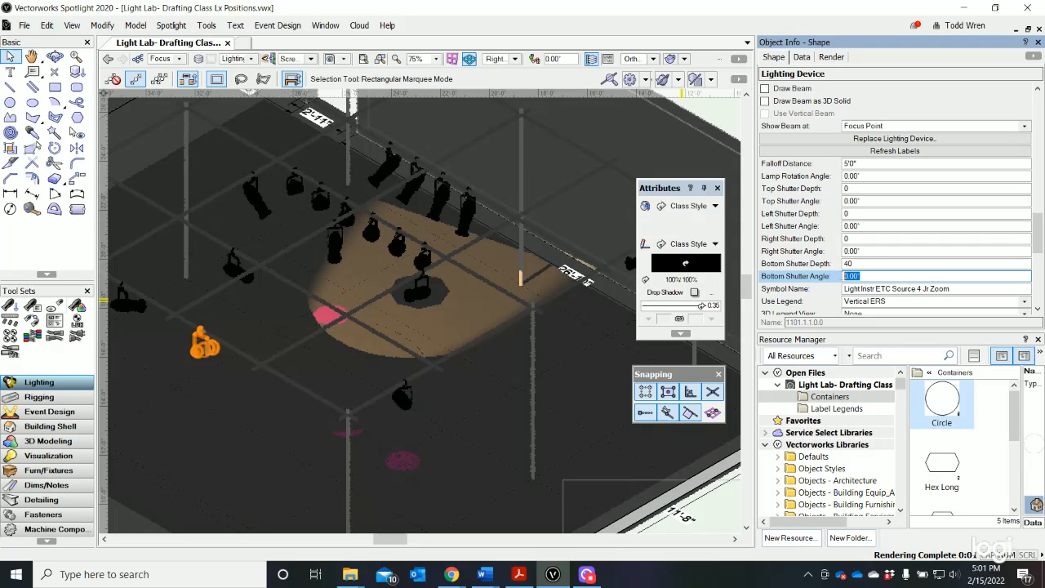
type("30")
key("Return")
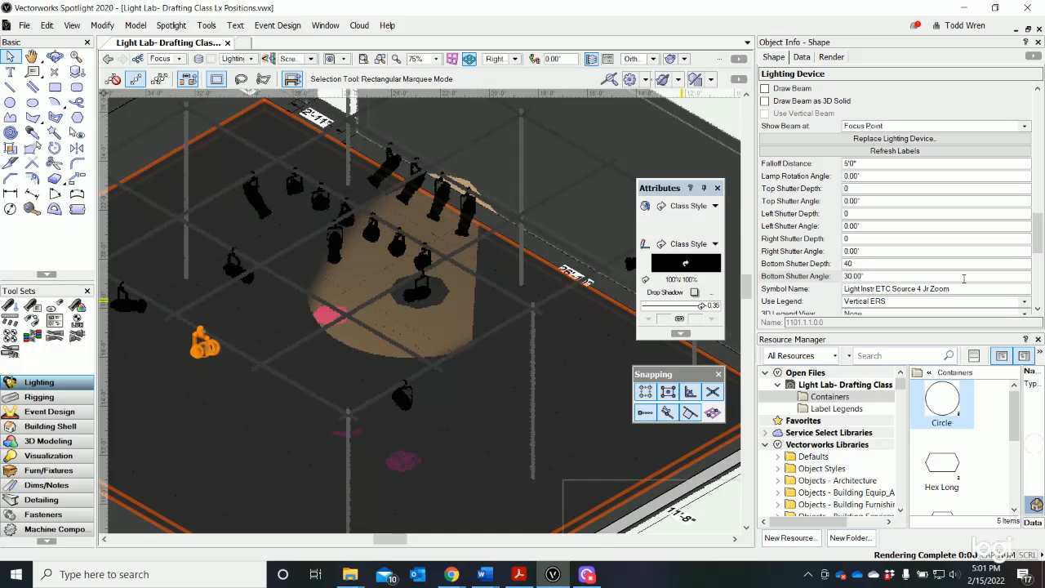
left_click(845, 276)
type("-")
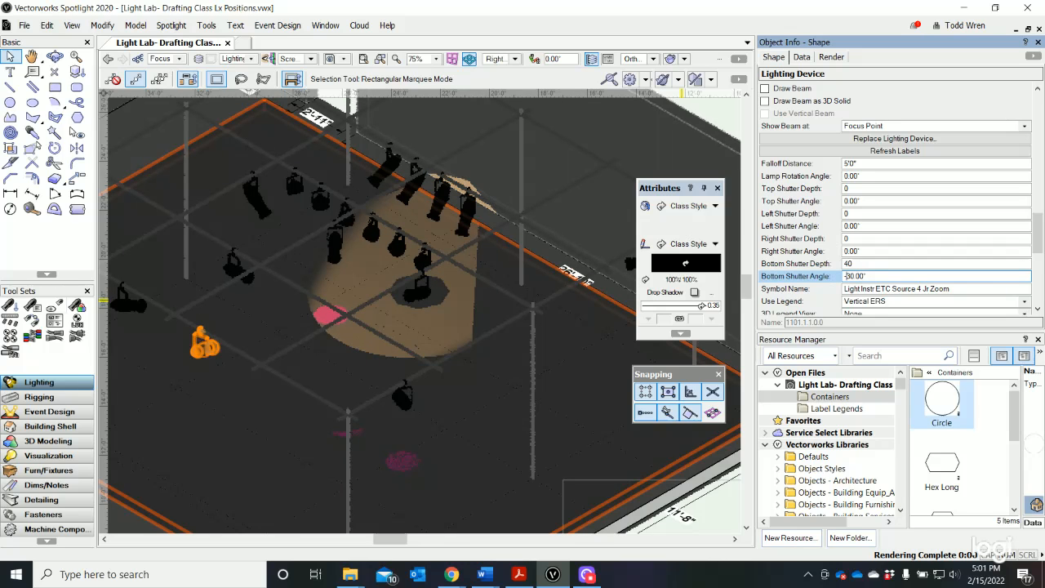
key("Return")
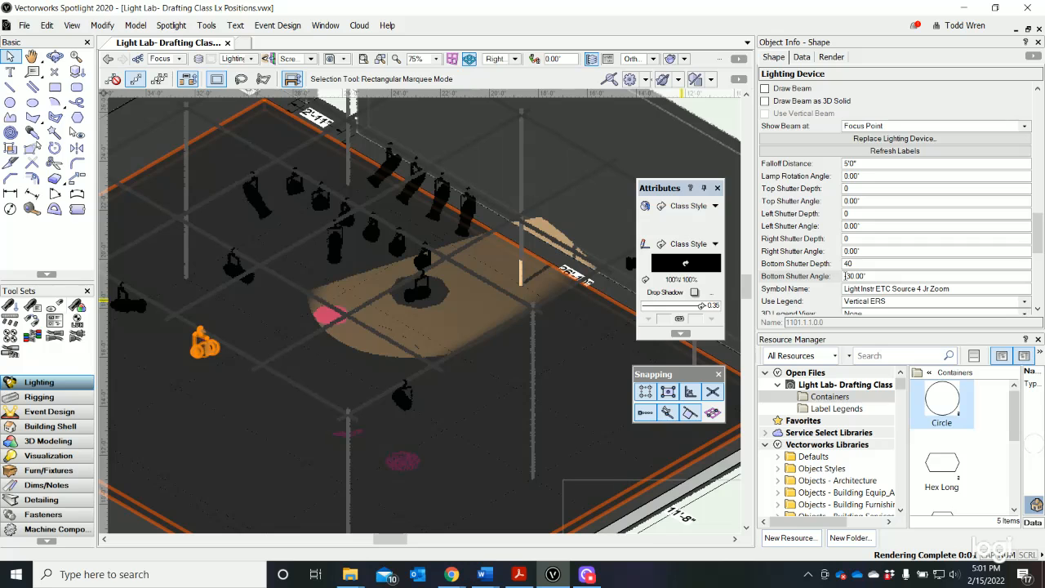
- Try a bottom shutter angle of 10° on the selected light, and settle on 5°
left_click_drag(845, 276, 892, 281)
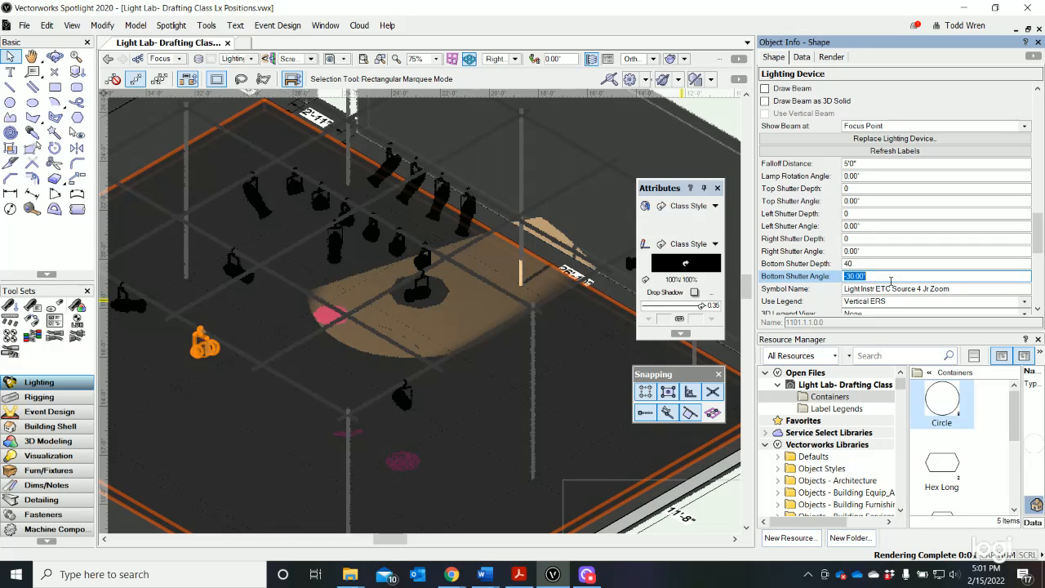
type("10")
key("Return")
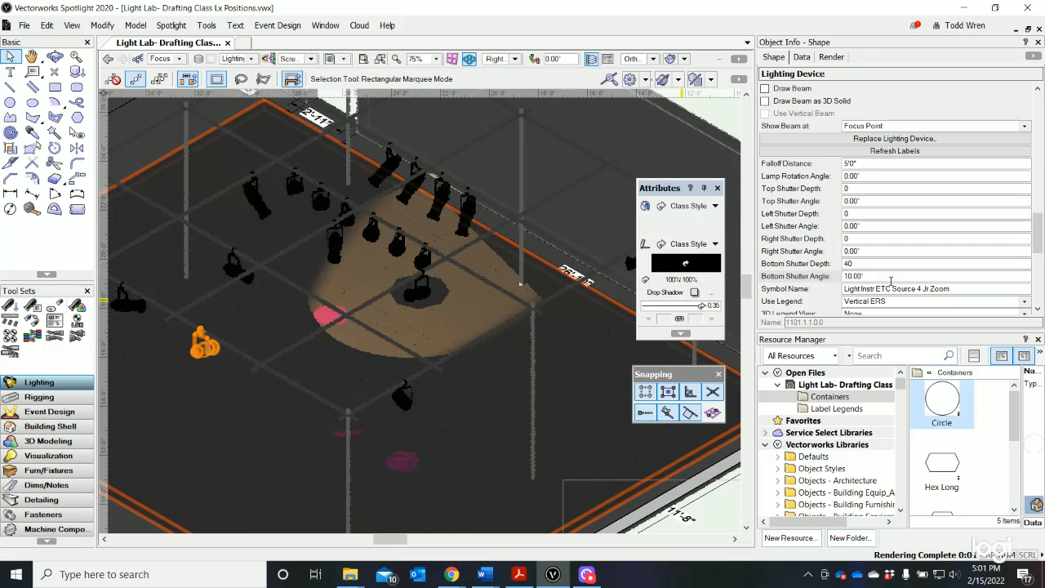
left_click(892, 277)
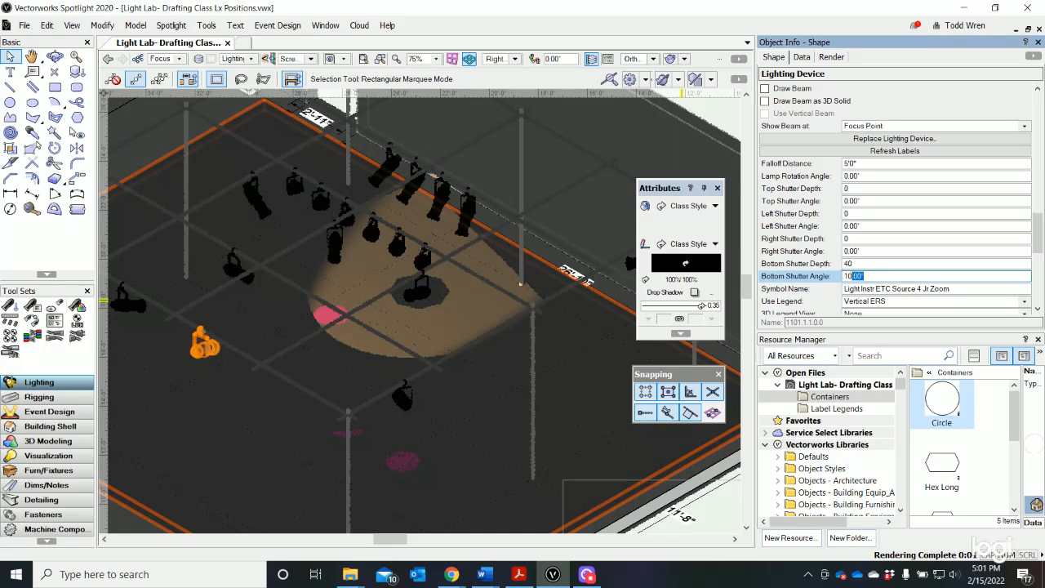
type("5")
key("Return")
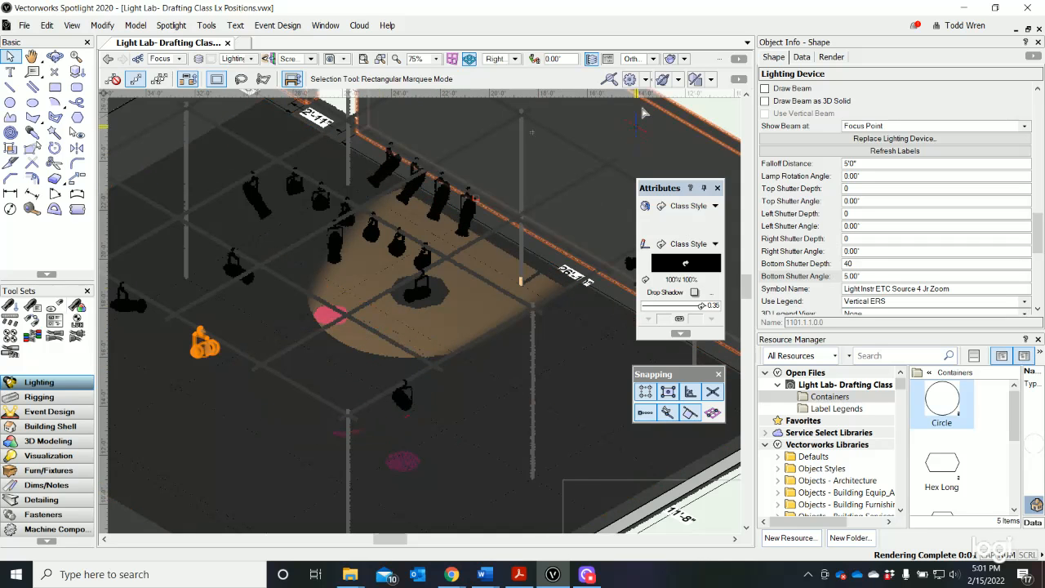
- Render the view in Final Quality Renderworks, and return it to OpenGL rendering
left_click(686, 60)
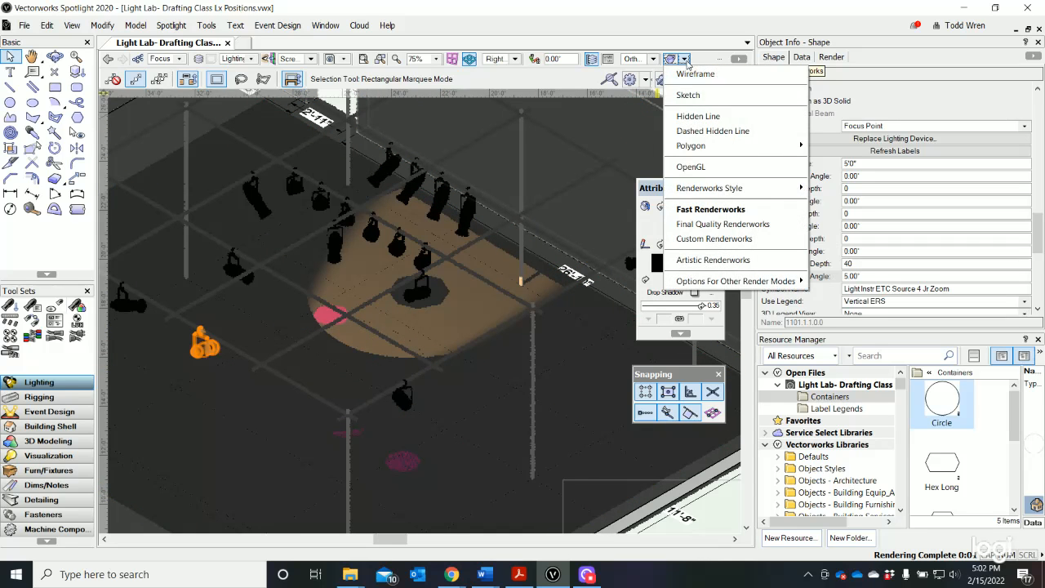
left_click(700, 227)
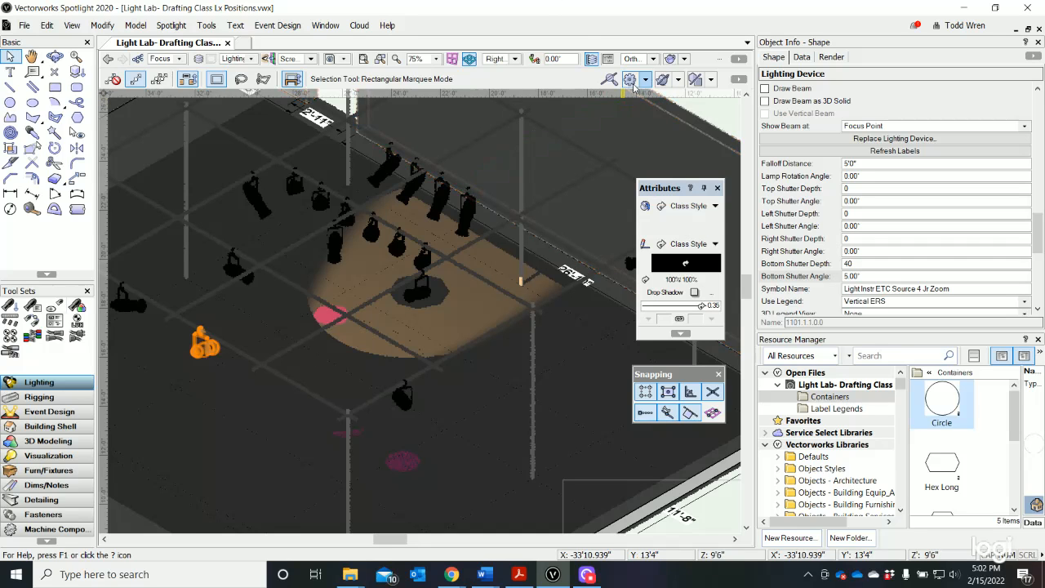
left_click(685, 60)
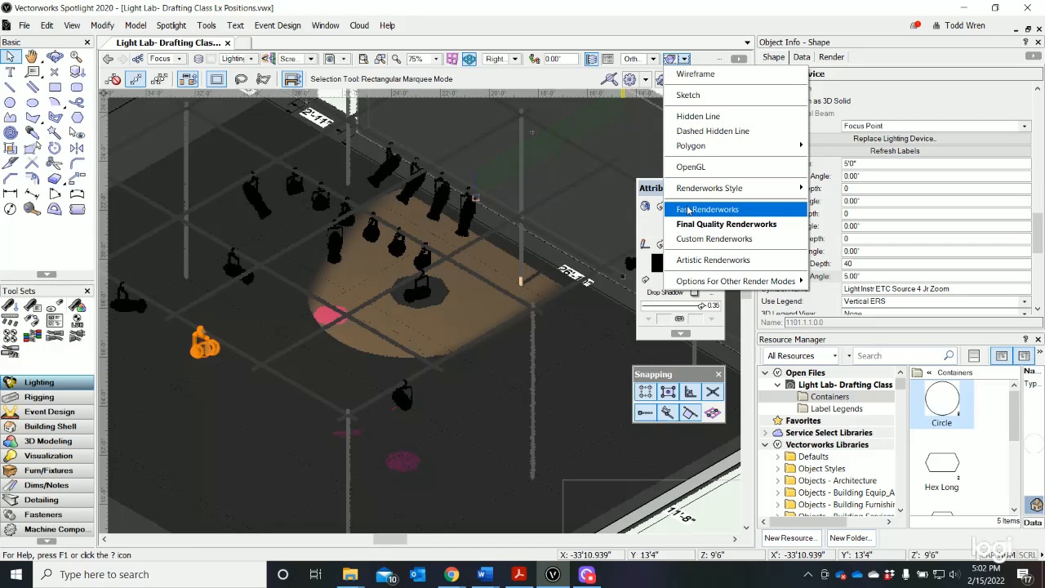
left_click(686, 167)
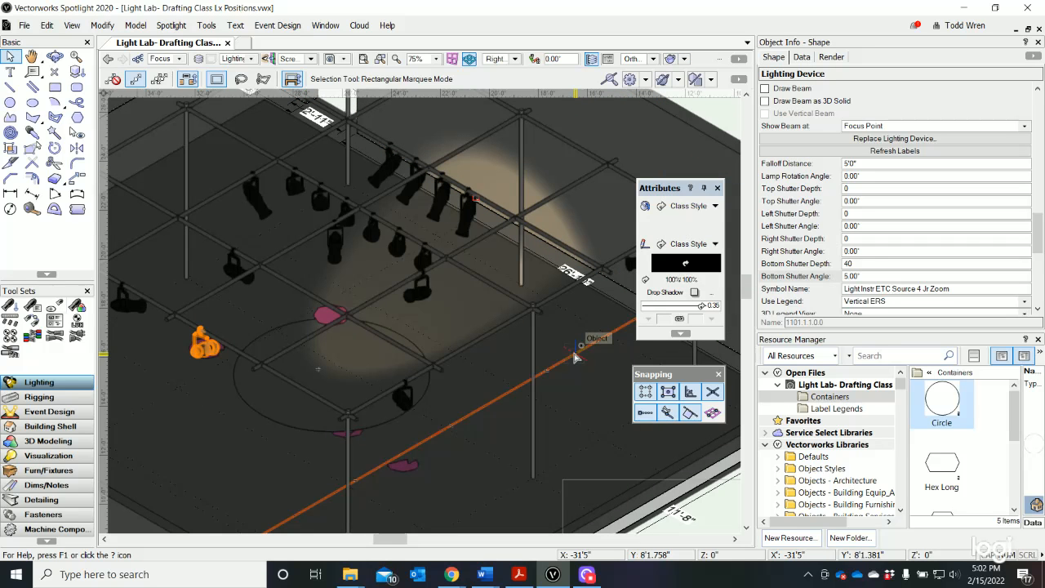